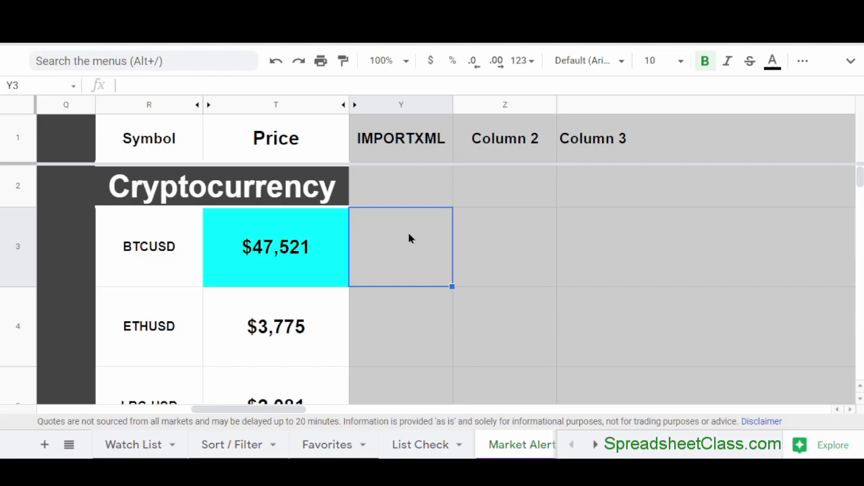
Replace the cell reference in the Bitcoin price formula in T3 so it reads =GOOGLEFINANCE("BTCUSD")
left_click(312, 250)
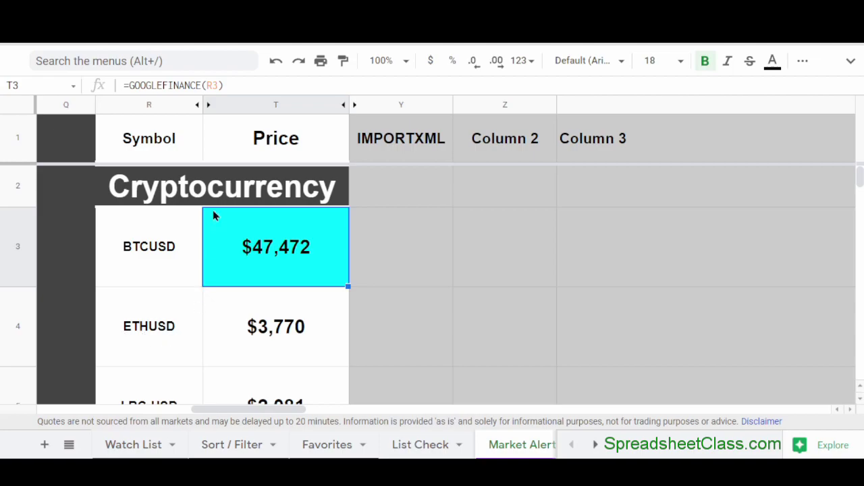
double_click(210, 85)
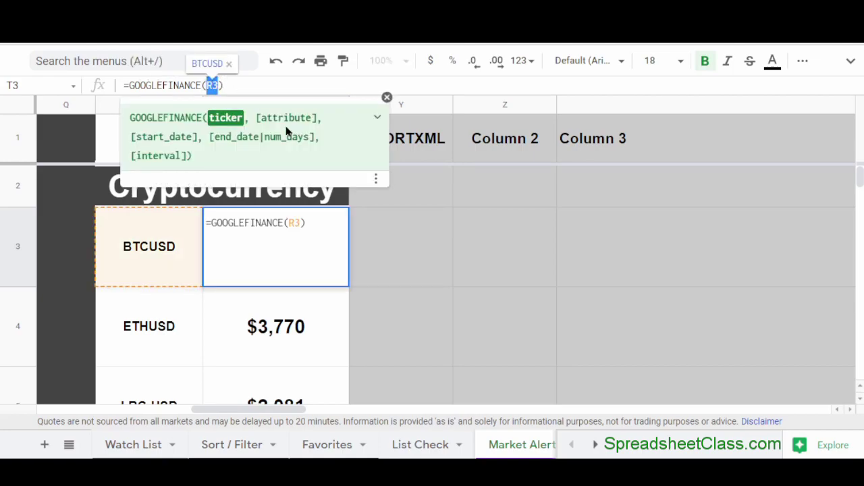
type("\"")
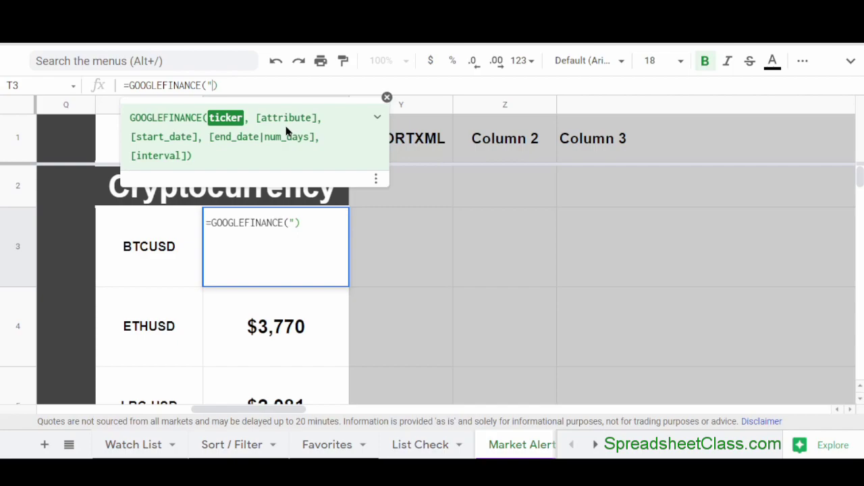
type("BTCUSD\"")
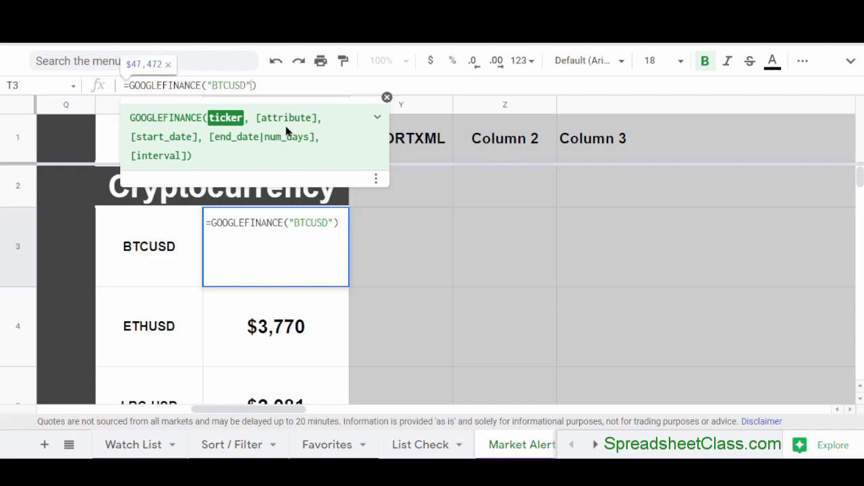
key("Return")
key("Up")
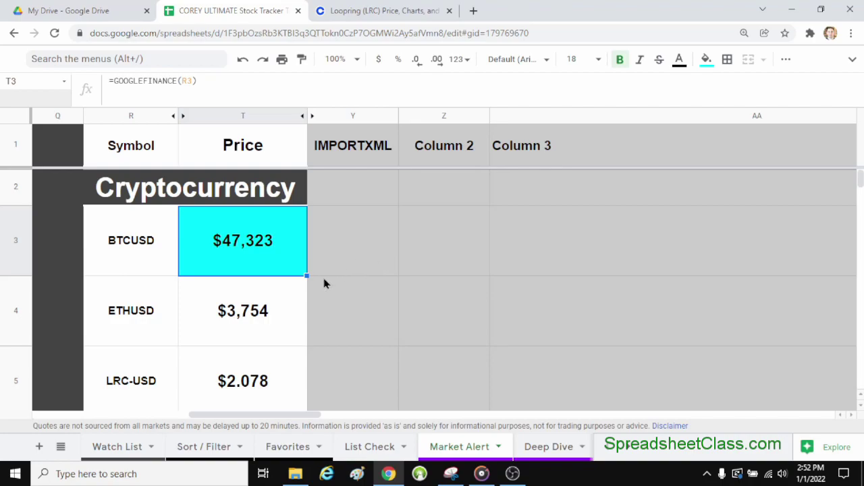
Clear the IMPORTXML formula from cell Y6 in the loopring row
scroll(324, 284, "down", 2)
left_click(365, 355)
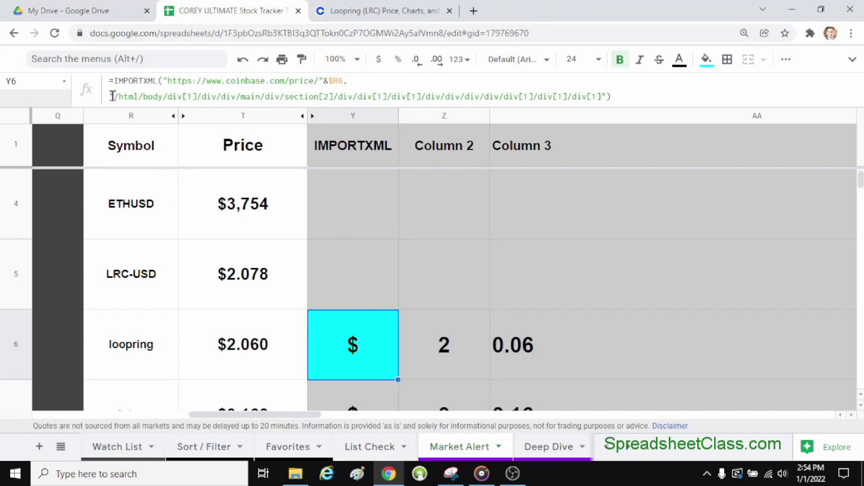
key("Delete")
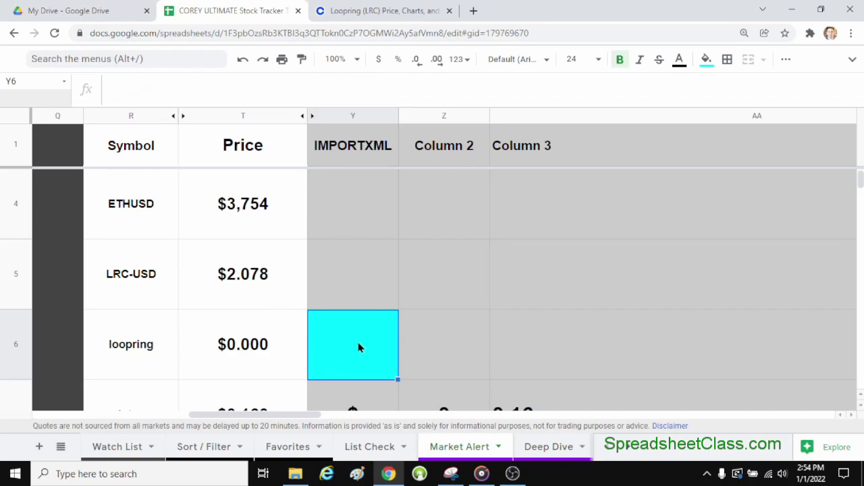
Switch to the Coinbase Loopring price page and examine its web address
key("ctrl+Tab")
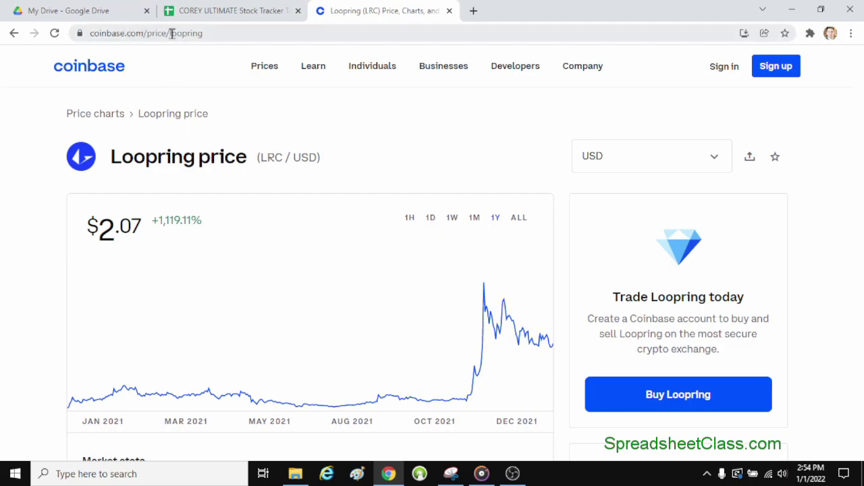
left_click(225, 33)
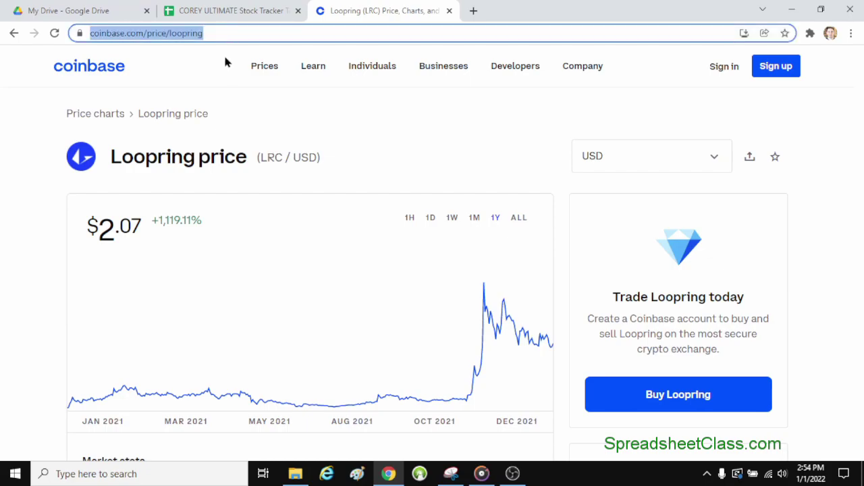
left_click(263, 100)
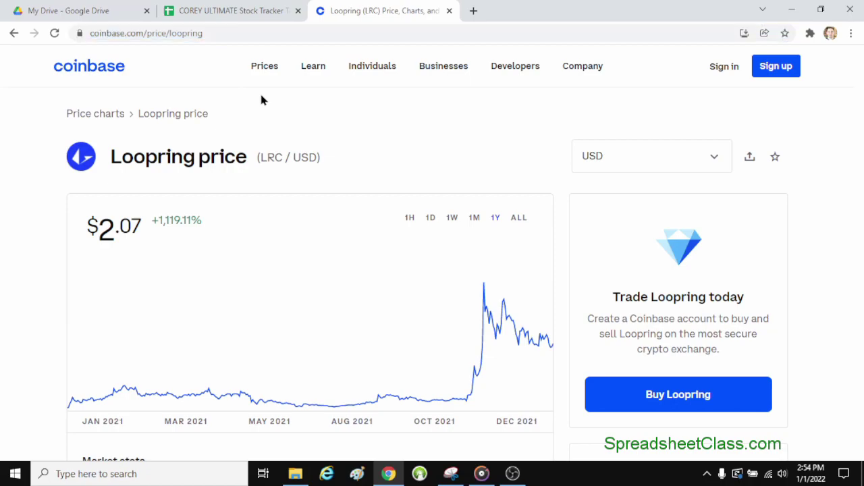
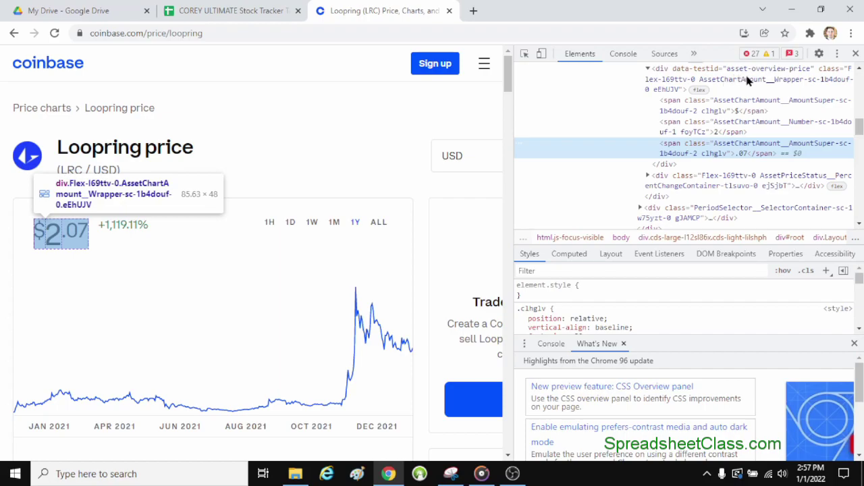
Copy the full XPath of the asset-overview-price div that wraps the whole Loopring price
left_click(747, 81)
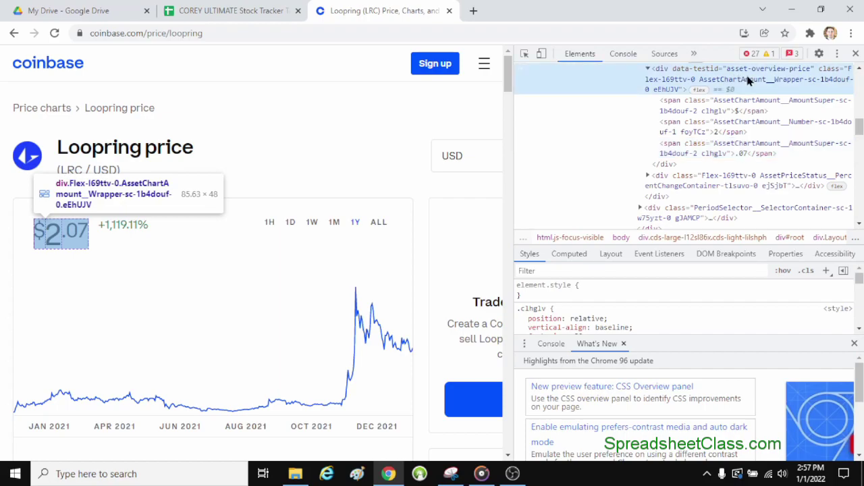
right_click(747, 80)
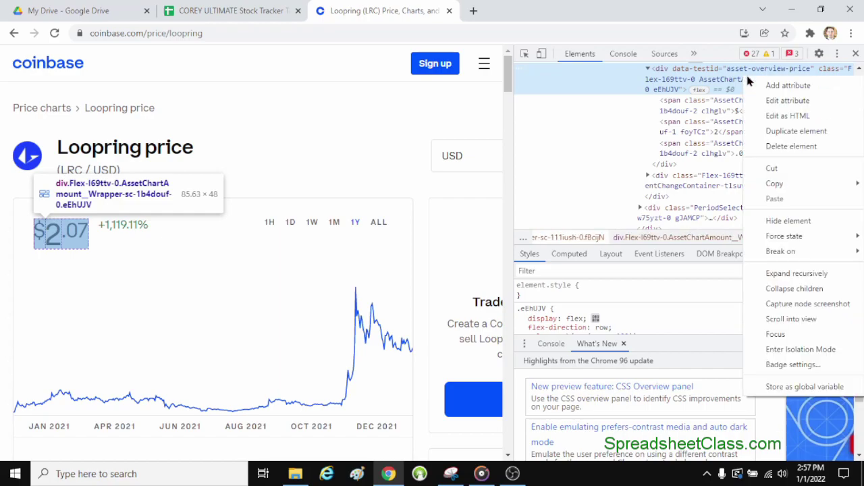
mouse_move(780, 188)
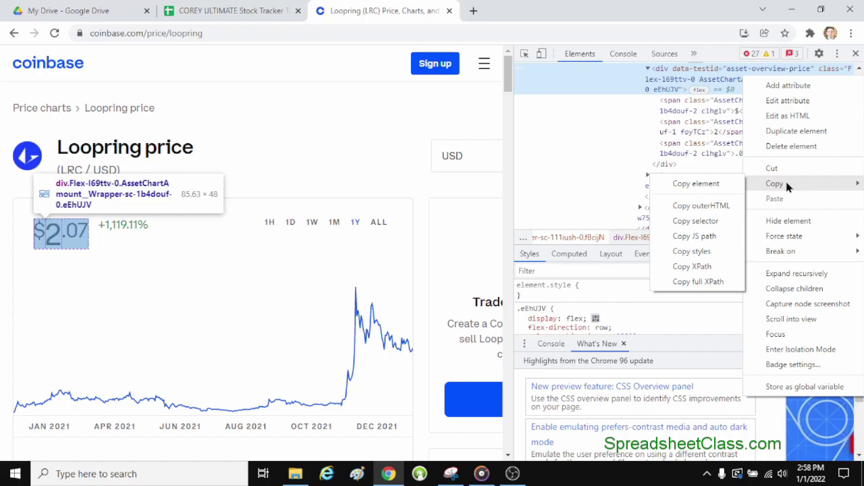
left_click(732, 282)
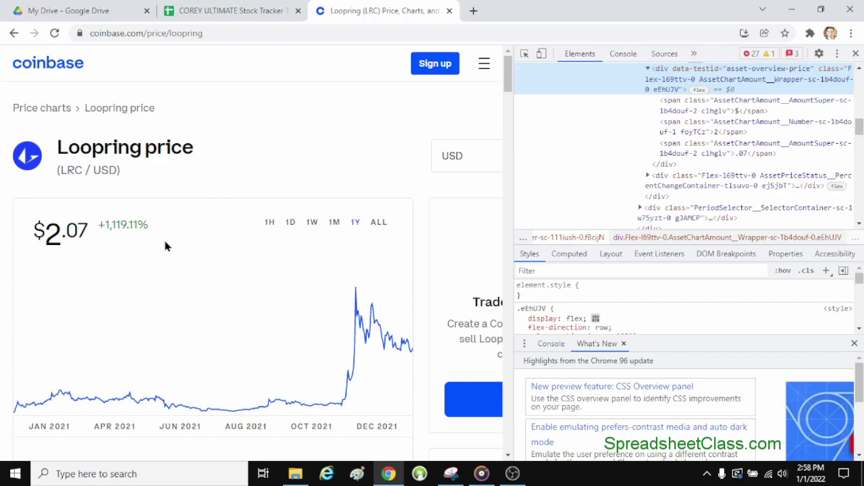
Switch back to the Google Sheets tracker, paste the copied XPath into cell Z6 and set its font size to 8
left_click(218, 8)
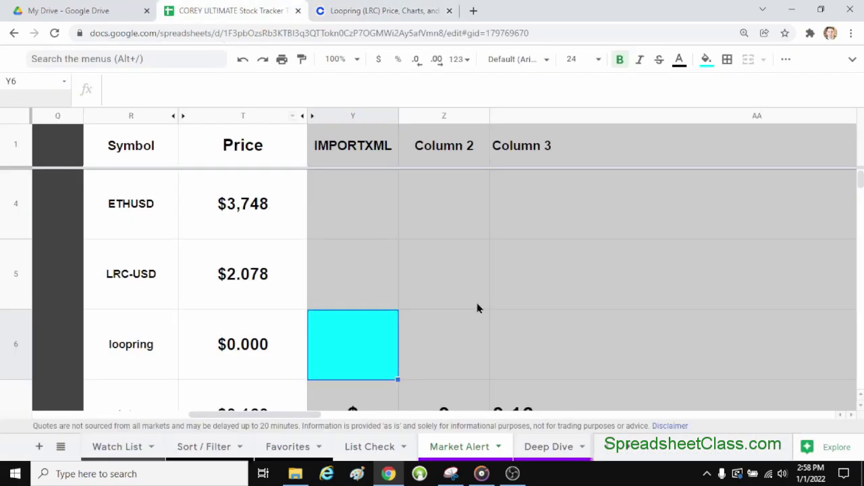
left_click(463, 334)
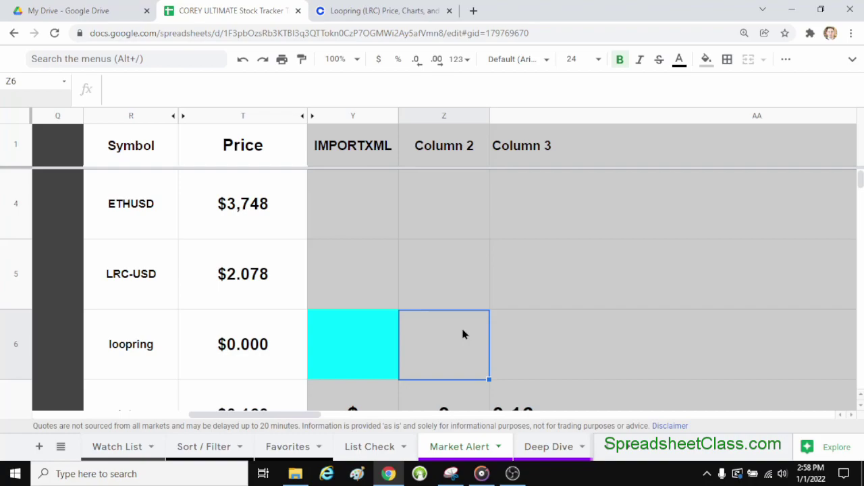
key("ctrl+v")
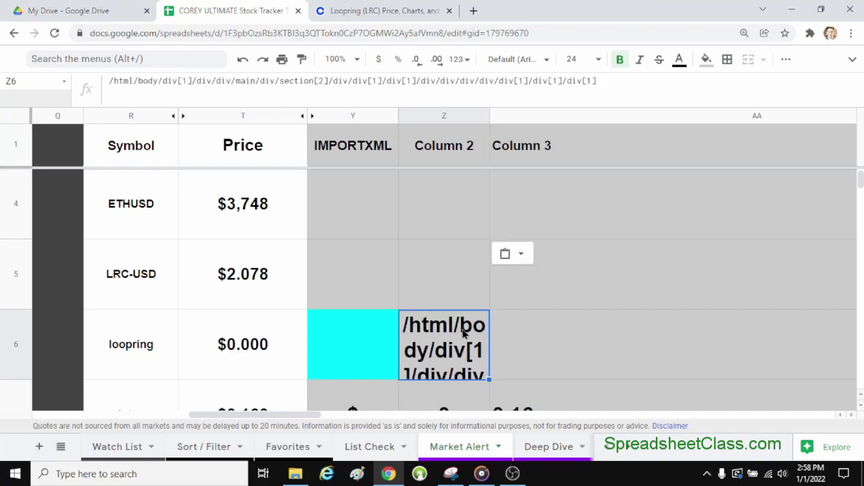
left_click(600, 60)
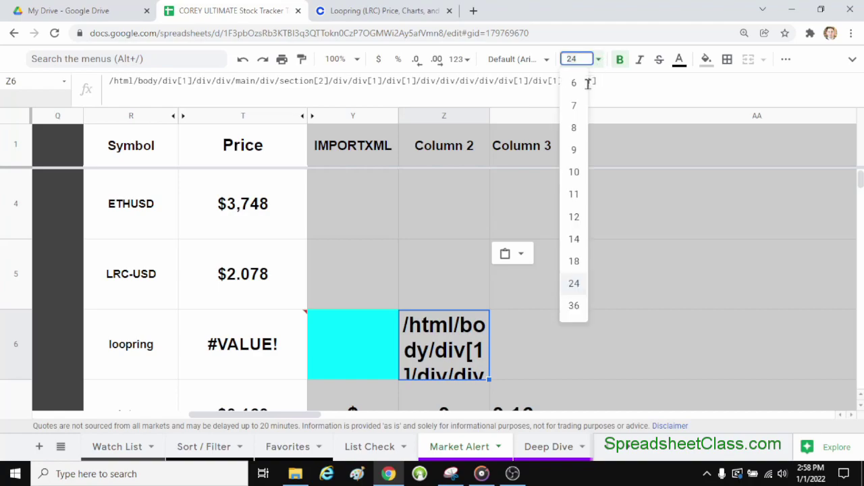
left_click(574, 132)
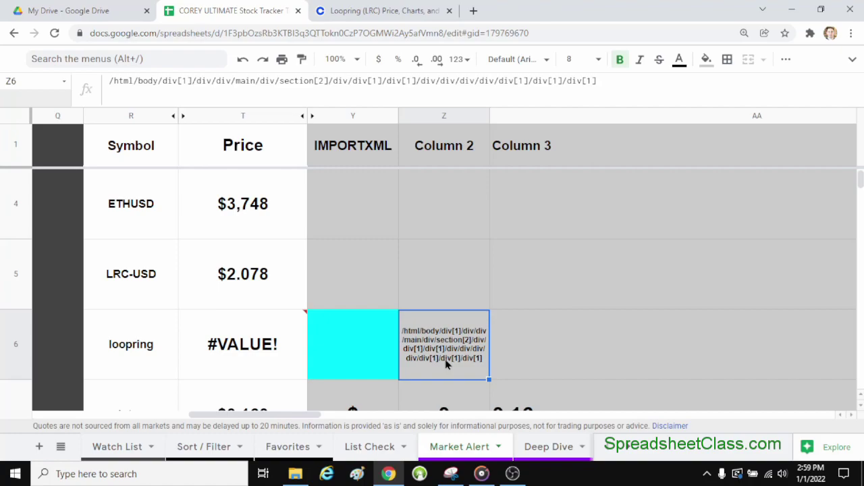
Switch to the Coinbase Loopring page and copy its full URL
left_click(396, 11)
left_click(383, 32)
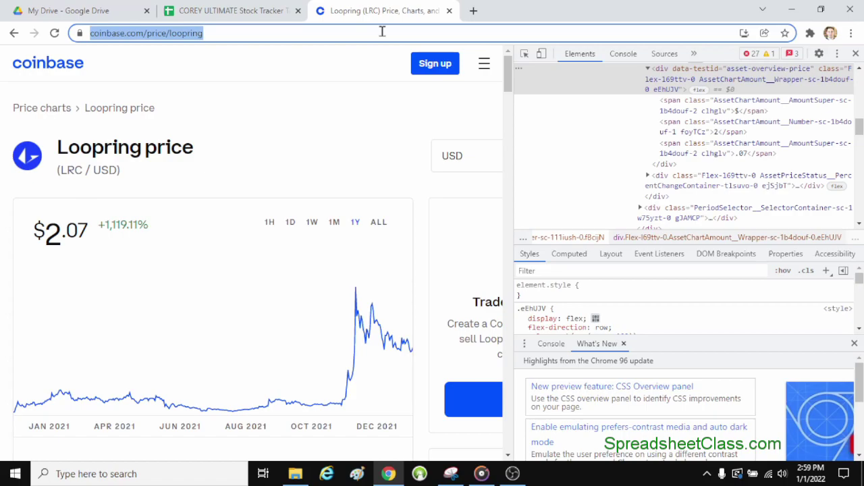
left_click(221, 32)
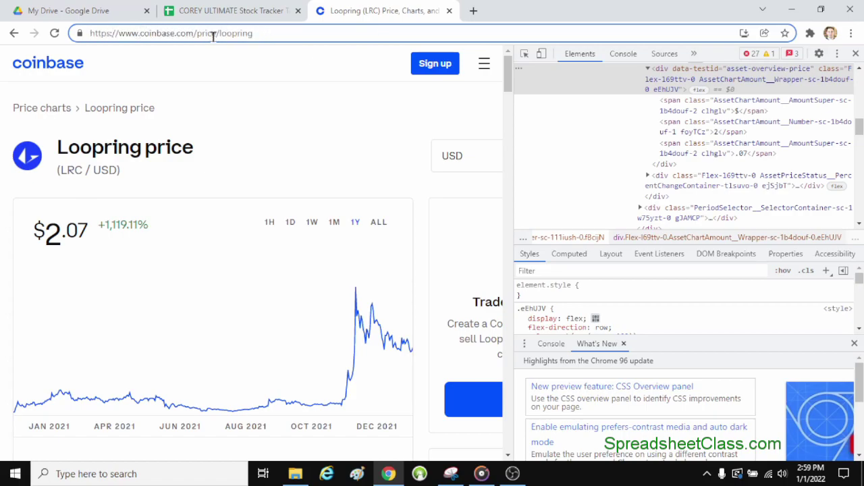
left_click(251, 10)
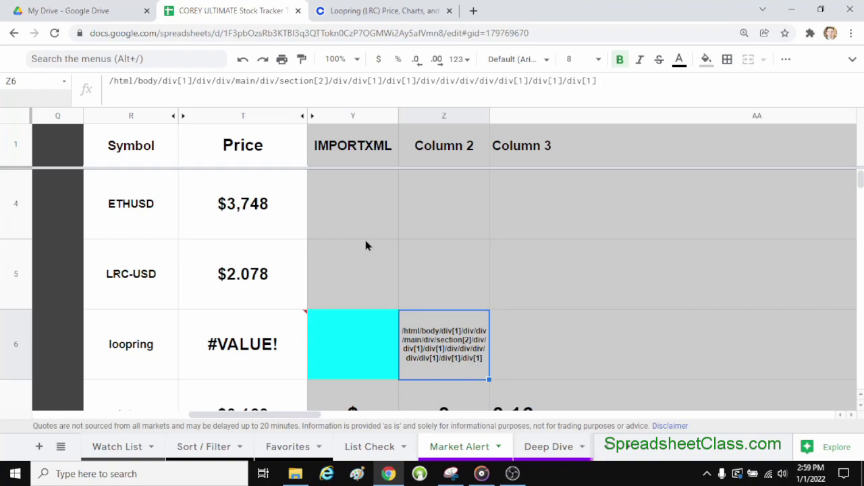
left_click(363, 350)
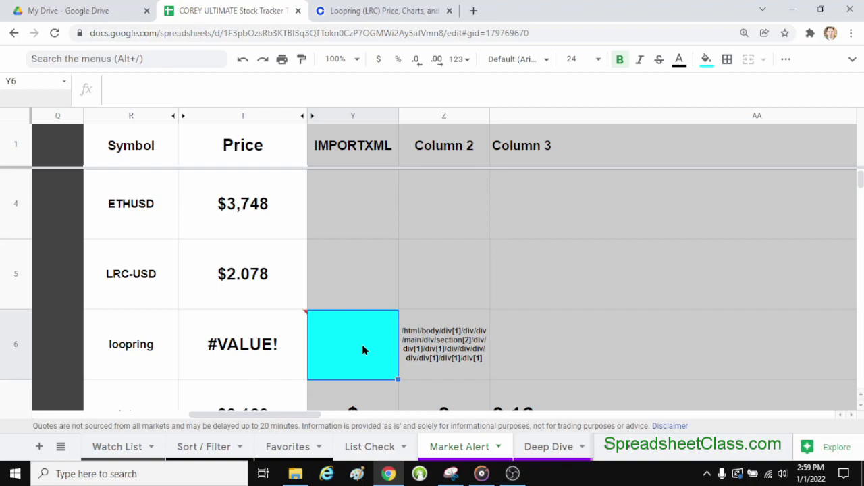
type("=")
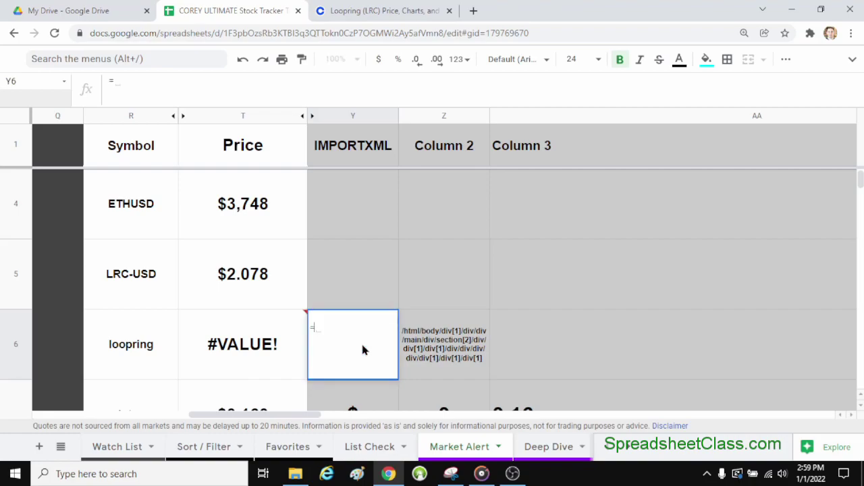
type("import")
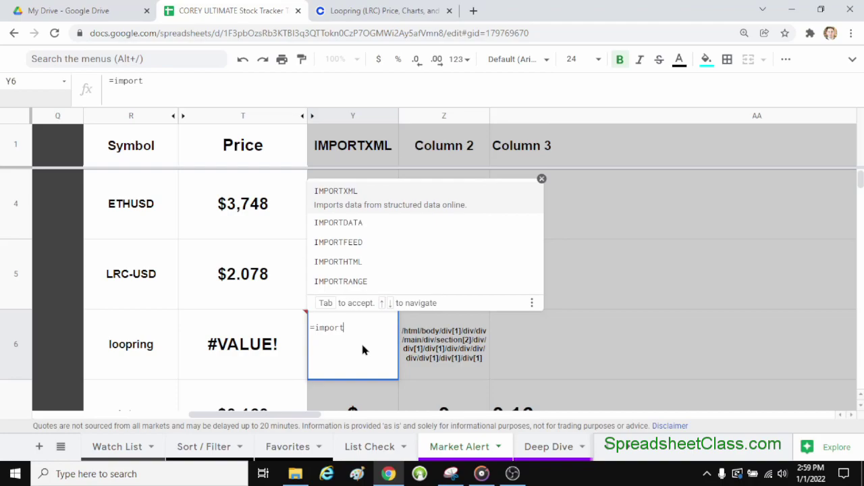
type("xml")
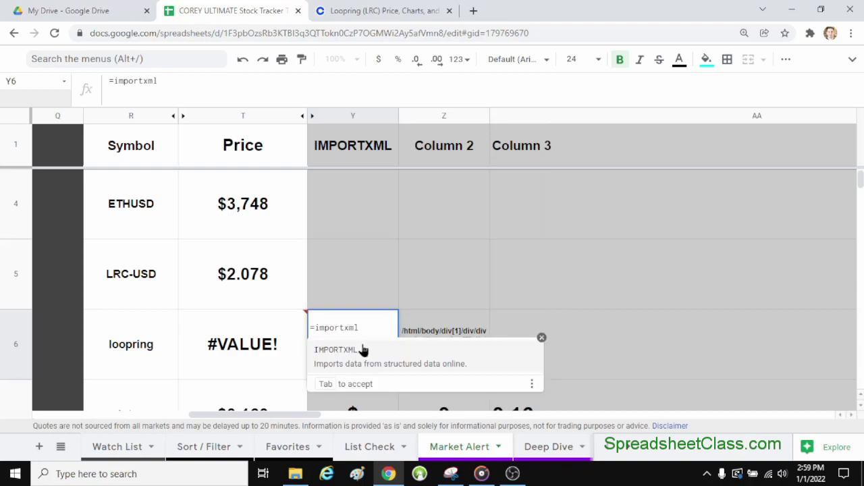
type("(")
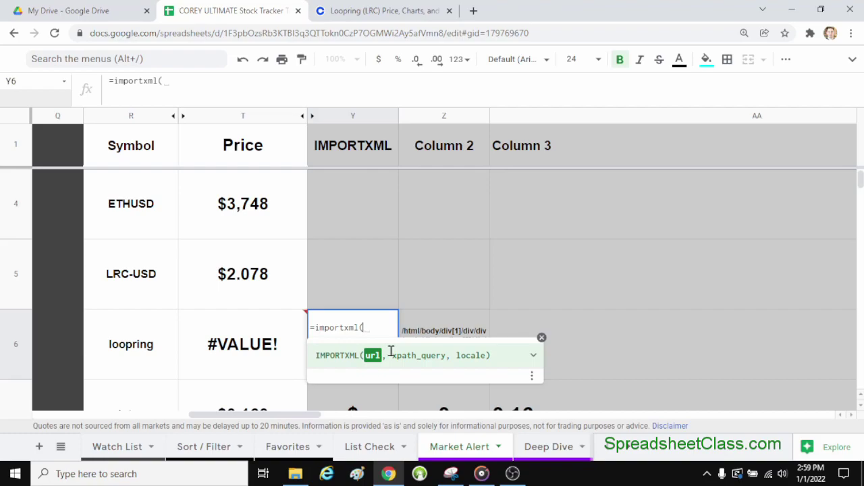
type("\"")
key("ctrl+v")
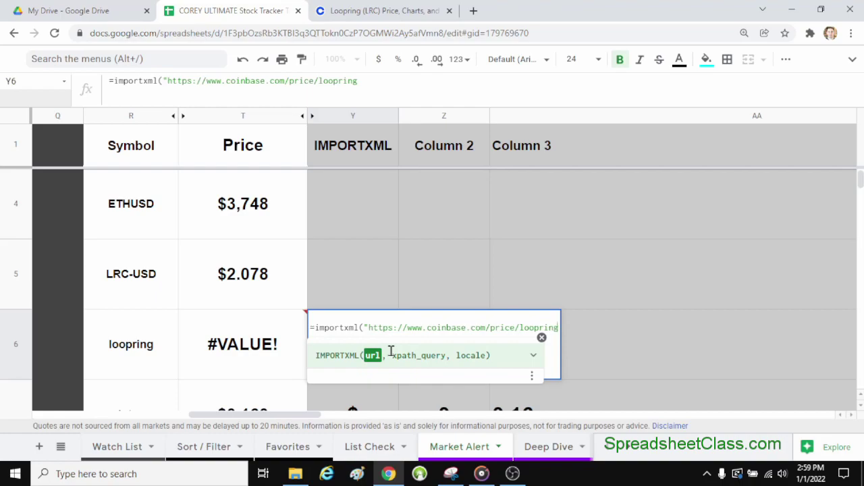
type("\"")
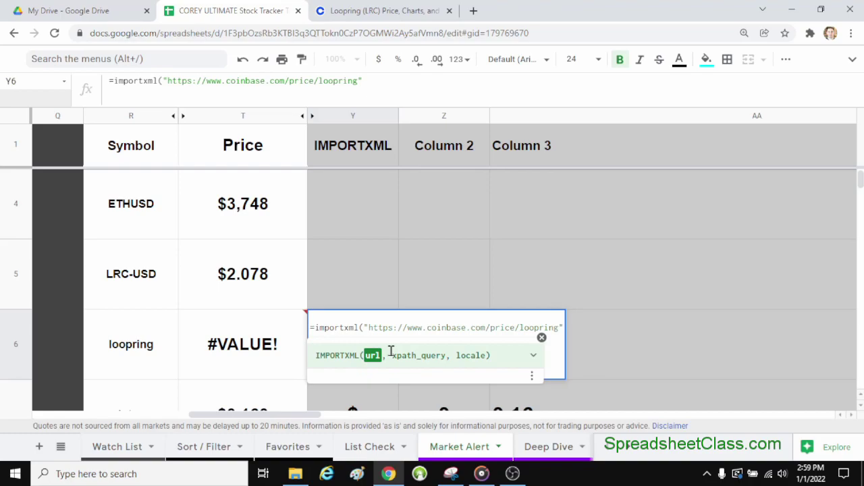
type(",")
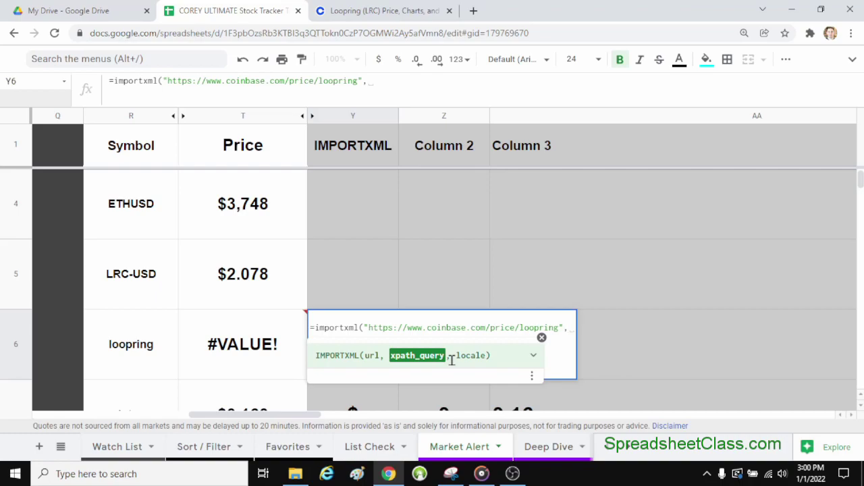
key("Return")
Copy the full XPath stored in cell Z6
key("Up")
key("Right")
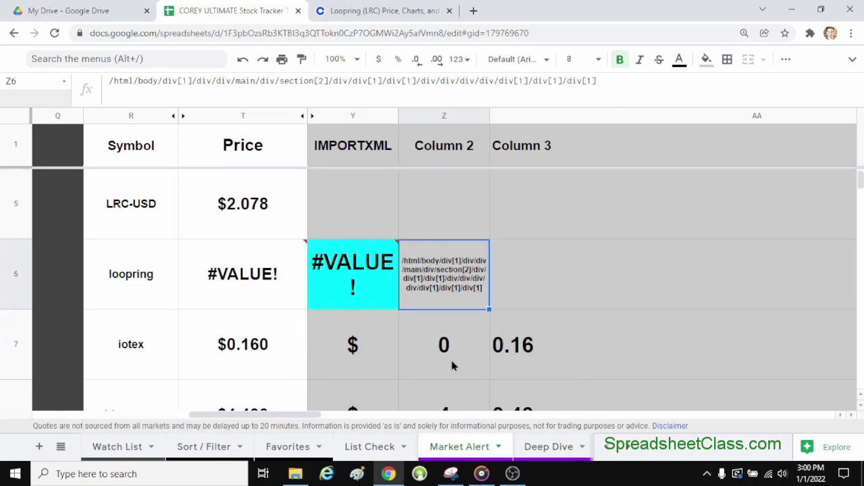
key("ctrl+c")
Complete the IMPORTXML formula in Y6 by pasting the copied XPath in quotation marks as the xpath_query argument
key("Left")
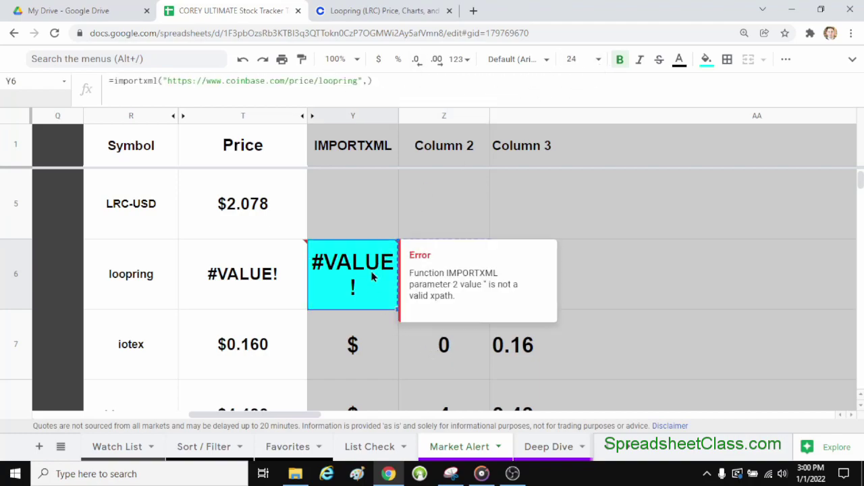
left_click(370, 81)
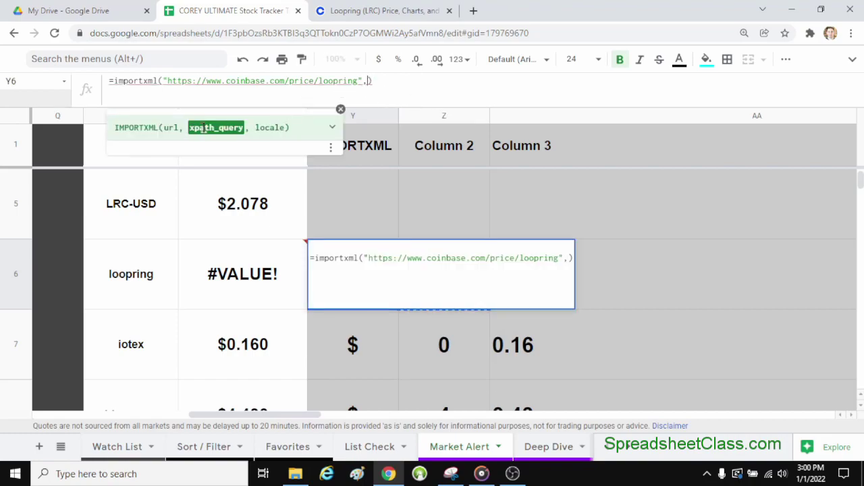
mouse_move(366, 81)
type("\"")
key("ctrl+v")
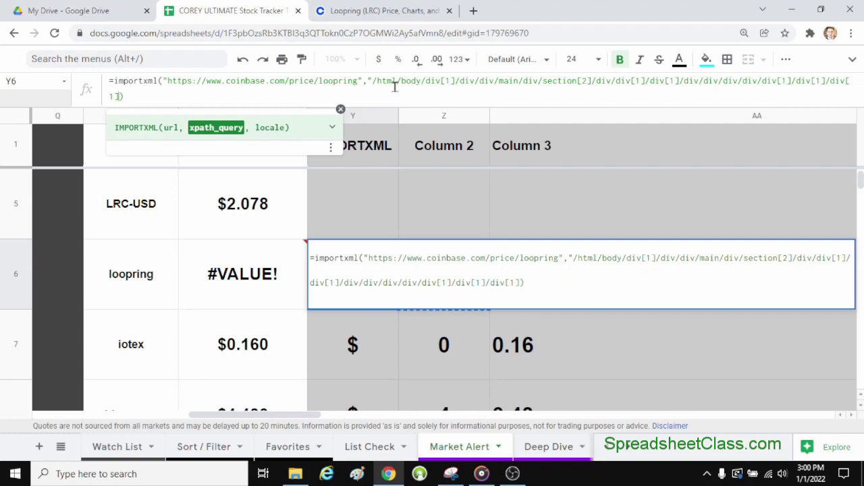
type("\"")
key("Return")
Clear the XPath text from Z6 so the IMPORTXML result can expand, and set the cell's font size to 24
key("Up")
key("Right")
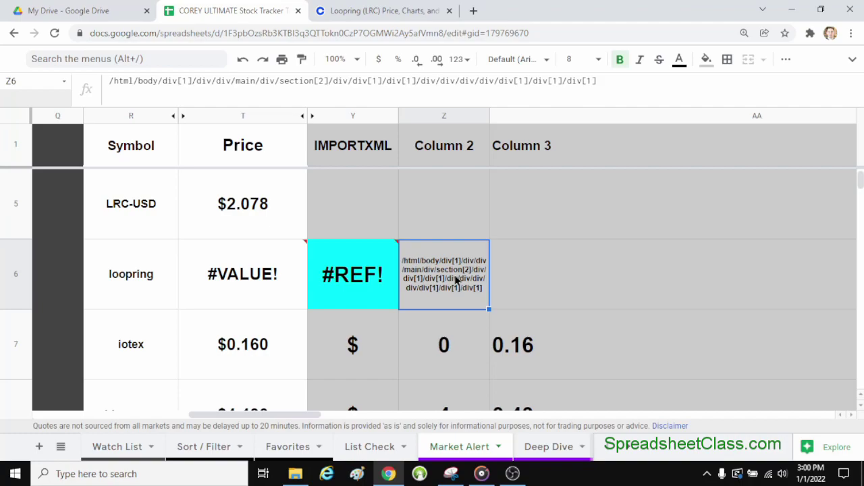
key("Delete")
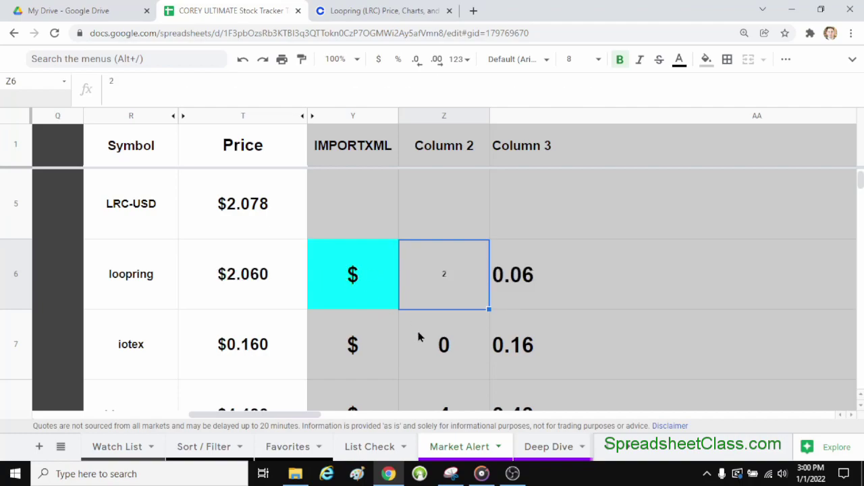
left_click(572, 58)
left_click(571, 287)
Examine how the imported Loopring price is split across Y6, Z6 and AA6 and how the T6 formula combines it
left_click(369, 290)
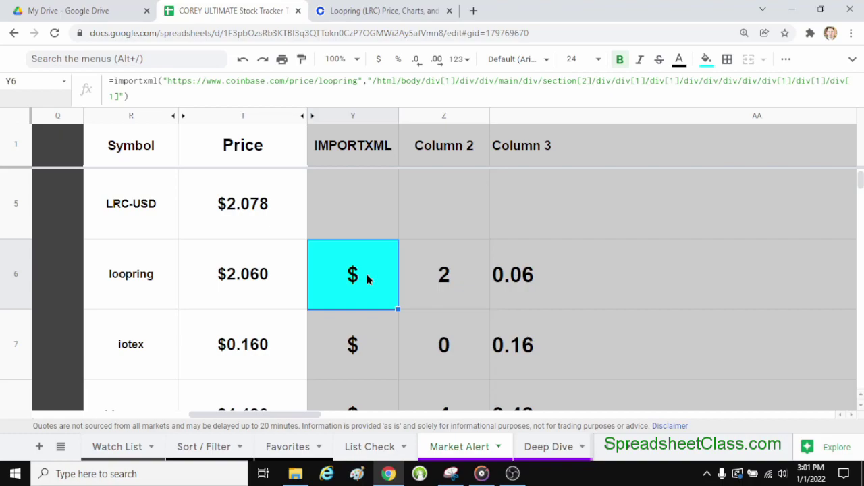
left_click(457, 274)
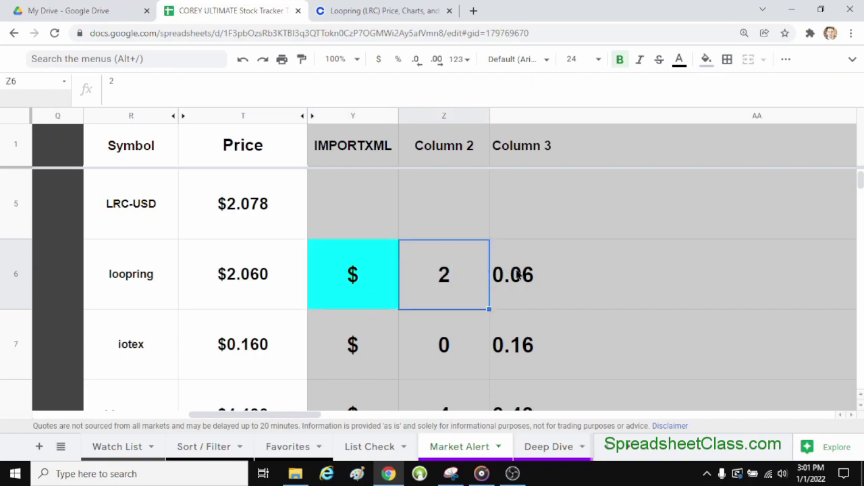
left_click(545, 279)
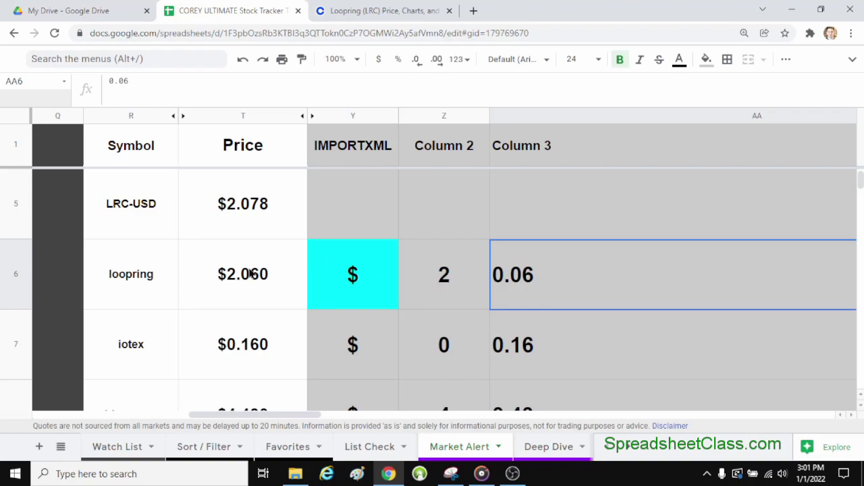
left_click(273, 279)
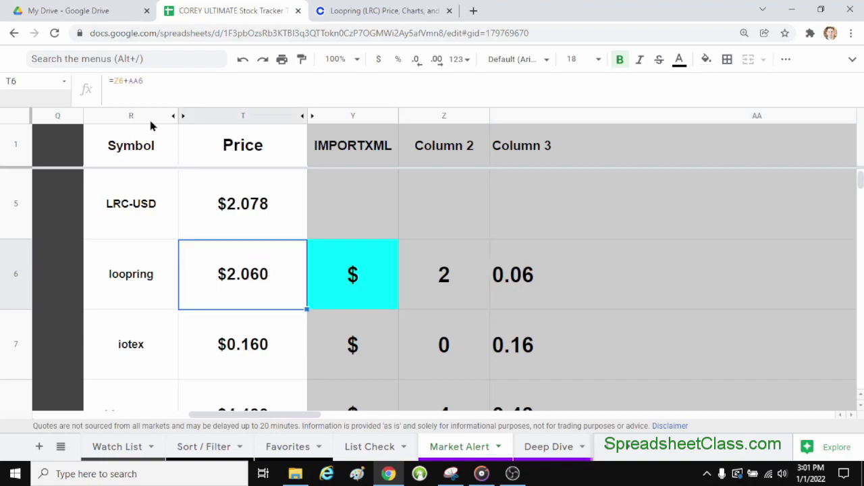
left_click(164, 82)
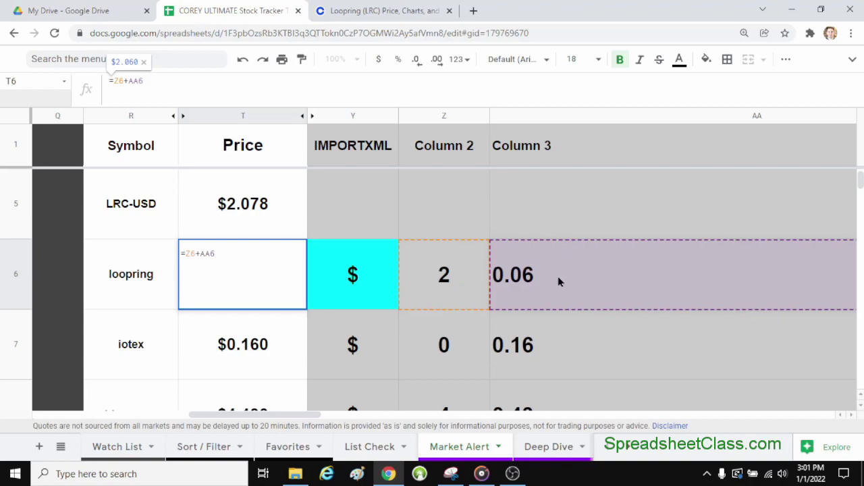
key("Escape")
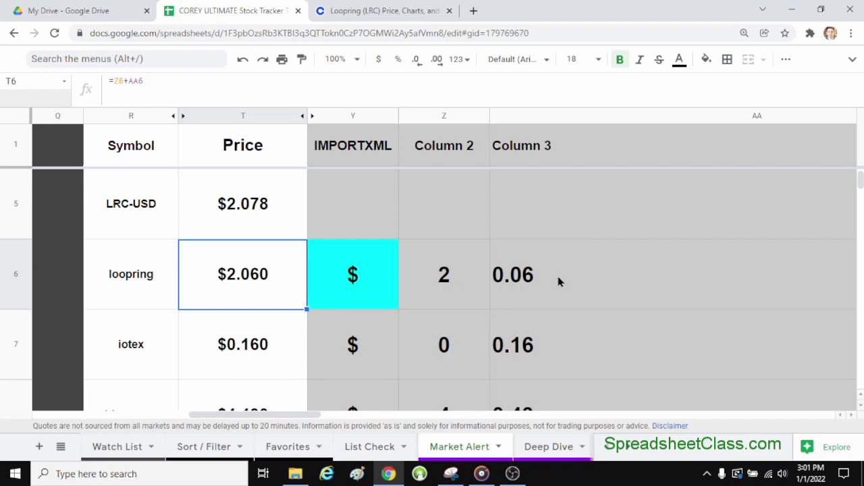
Compare the IMPORTXML formulas in T5, Y6 and Y7, checking how each builds its URL
left_click(244, 178)
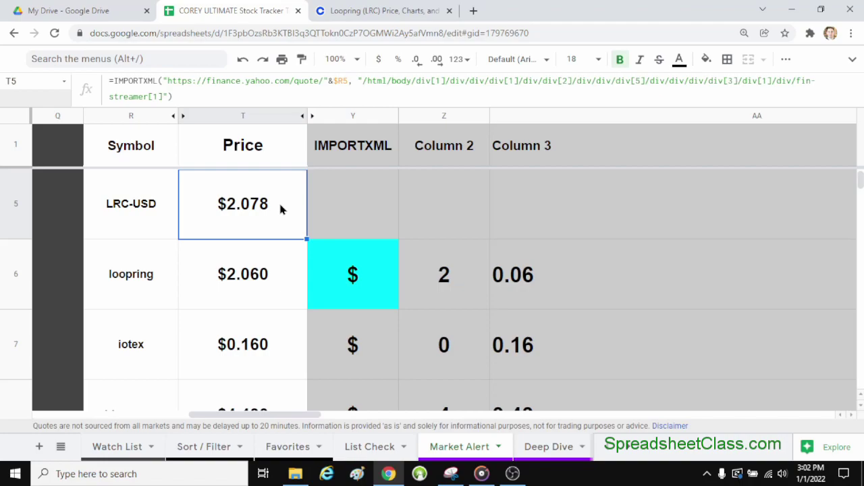
left_click(373, 283)
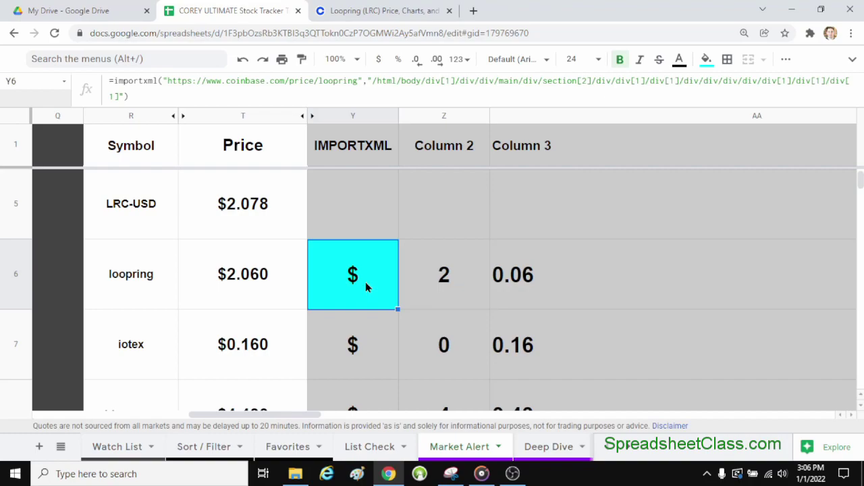
left_click(378, 347)
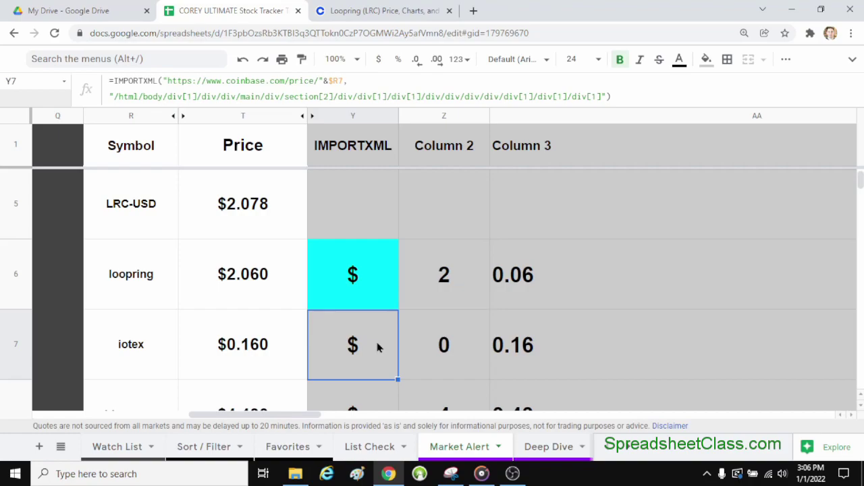